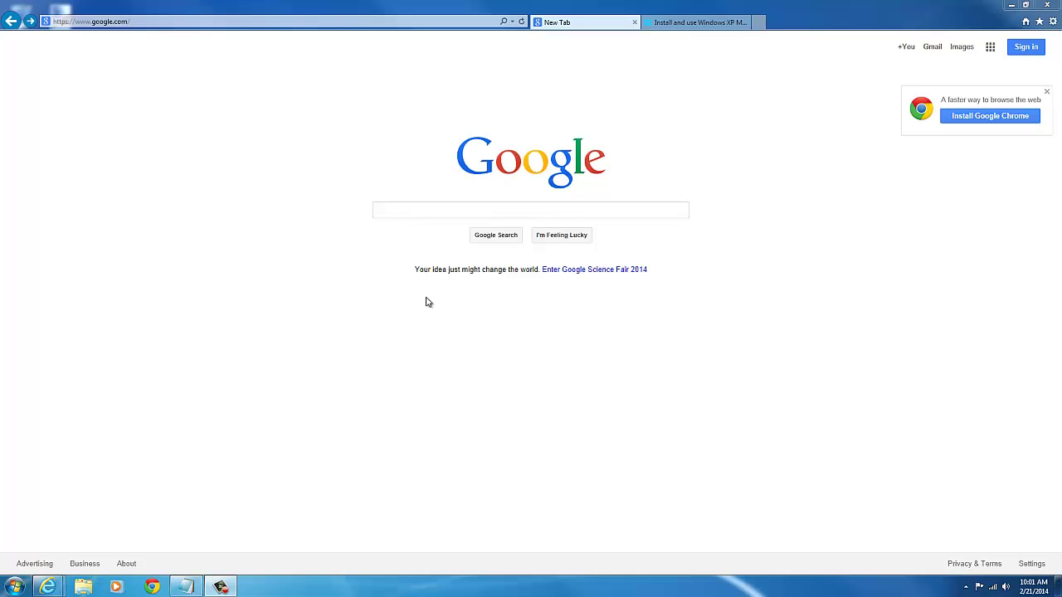
Step: Search Google for 'windows xp mode' and open Microsoft's Windows XP Mode page
{"action": "left_click", "coordinate": [422, 211]}
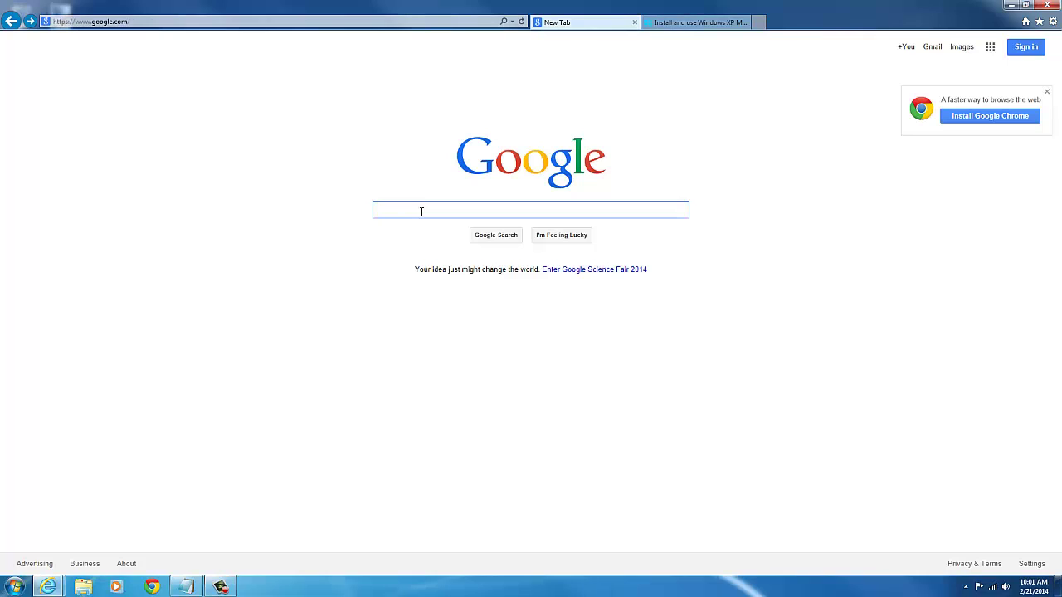
{"action": "type", "text": "windows xp"}
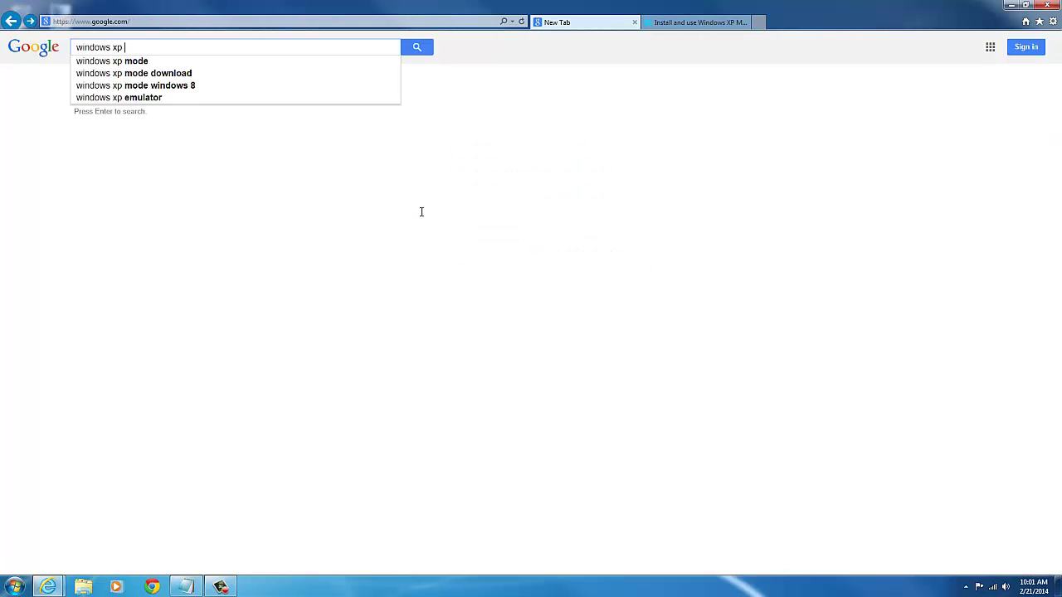
{"action": "type", "text": " mode"}
{"action": "key", "text": "Return"}
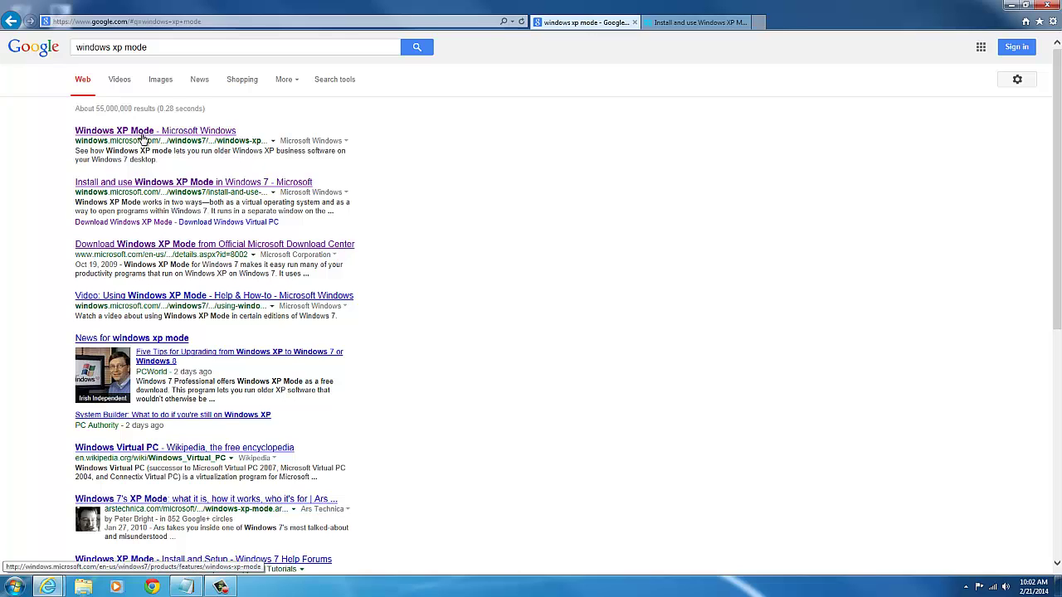
{"action": "left_click", "coordinate": [197, 132]}
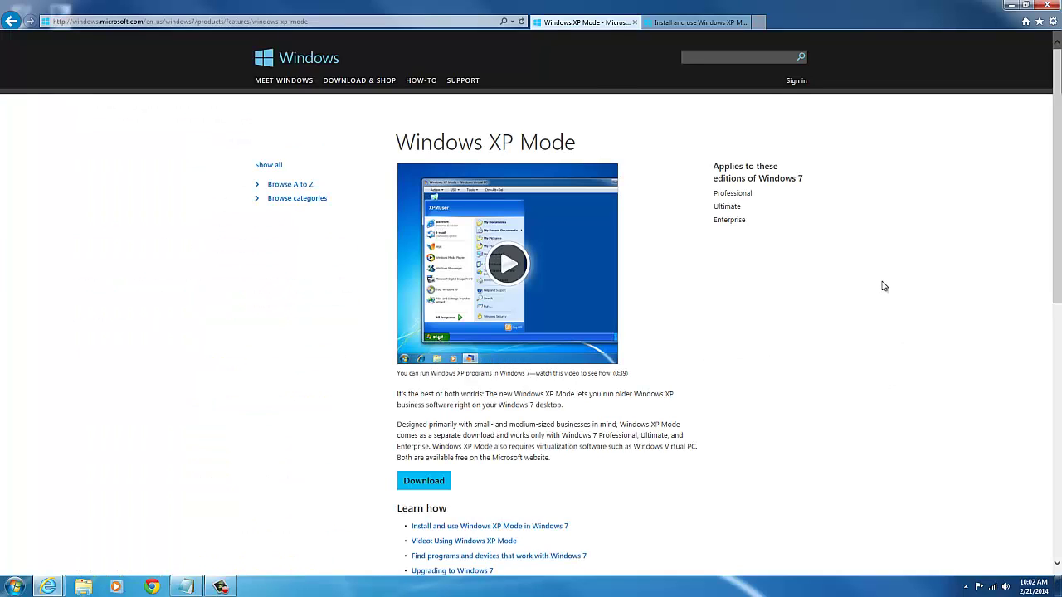
{"action": "scroll", "coordinate": [886, 286], "scroll_direction": "down", "scroll_amount": 1}
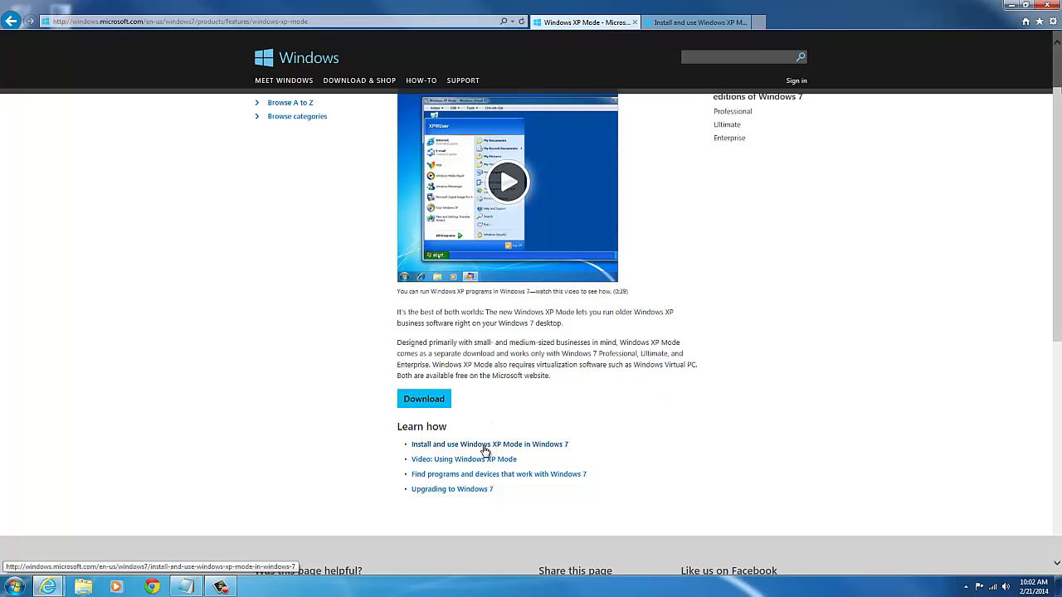
Step: Open the 'Install and use Windows XP Mode in Windows 7' article and scroll to its steps
{"action": "left_click", "coordinate": [543, 447]}
{"action": "scroll", "coordinate": [664, 431], "scroll_direction": "down", "scroll_amount": 2}
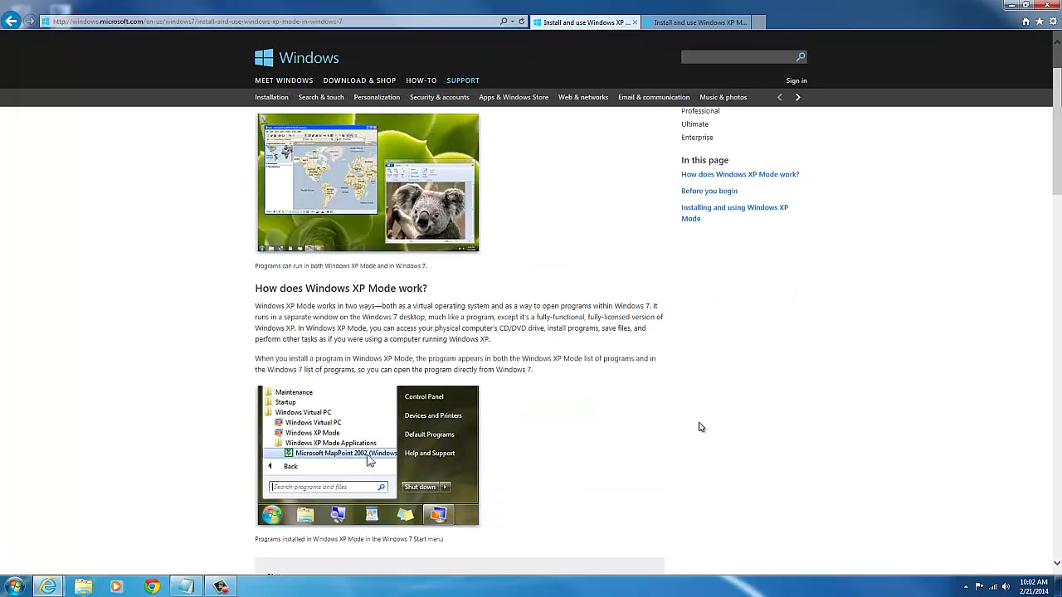
{"action": "scroll", "coordinate": [699, 426], "scroll_direction": "down", "scroll_amount": 4}
{"action": "scroll", "coordinate": [699, 426], "scroll_direction": "down", "scroll_amount": 1}
{"action": "scroll", "coordinate": [701, 426], "scroll_direction": "down", "scroll_amount": 3}
{"action": "scroll", "coordinate": [701, 425], "scroll_direction": "down", "scroll_amount": 2}
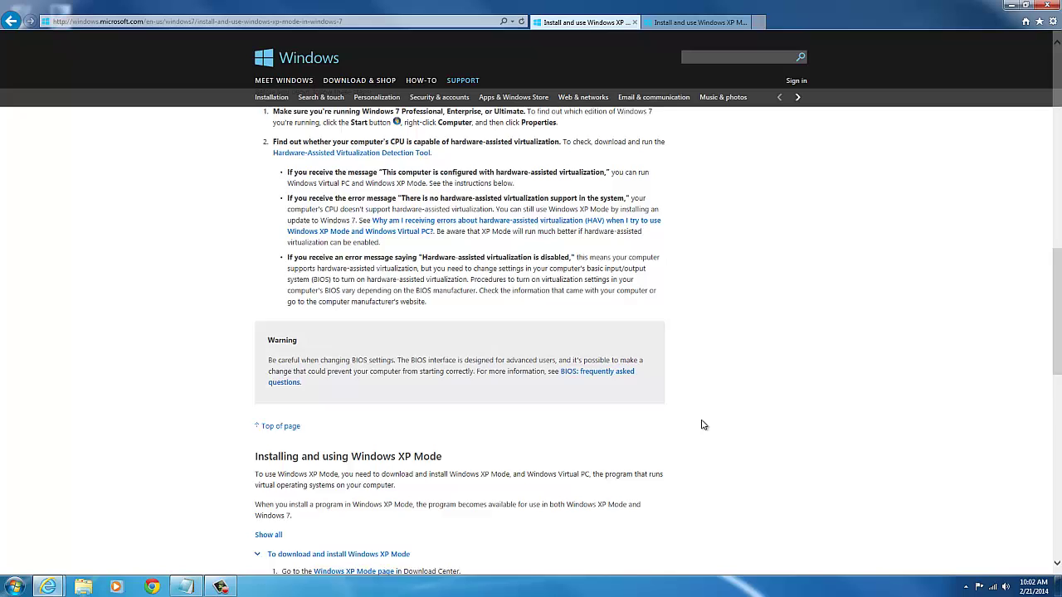
{"action": "scroll", "coordinate": [703, 425], "scroll_direction": "down", "scroll_amount": 2}
{"action": "scroll", "coordinate": [702, 424], "scroll_direction": "down", "scroll_amount": 1}
{"action": "scroll", "coordinate": [702, 425], "scroll_direction": "down", "scroll_amount": 1}
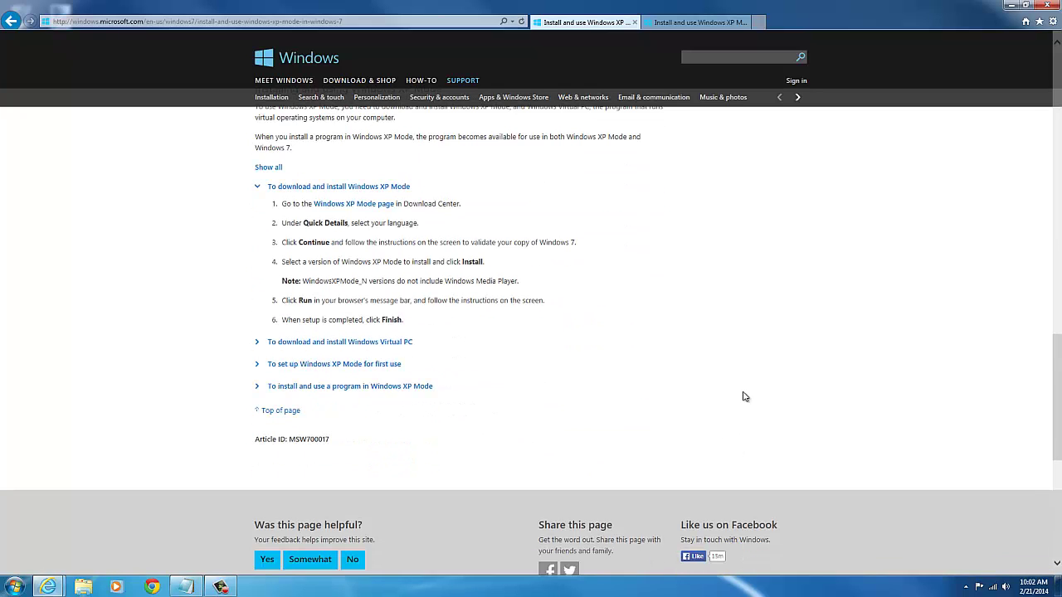
Step: Pass Windows validation on the Download Center and start the Windows XP Mode download
{"action": "left_click", "coordinate": [383, 209]}
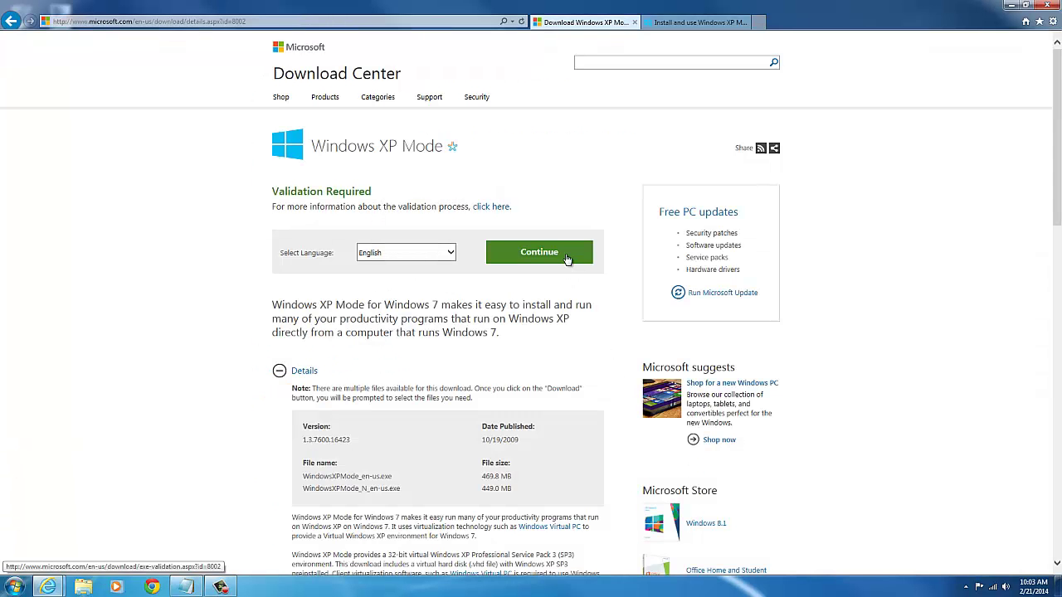
{"action": "left_click", "coordinate": [567, 259]}
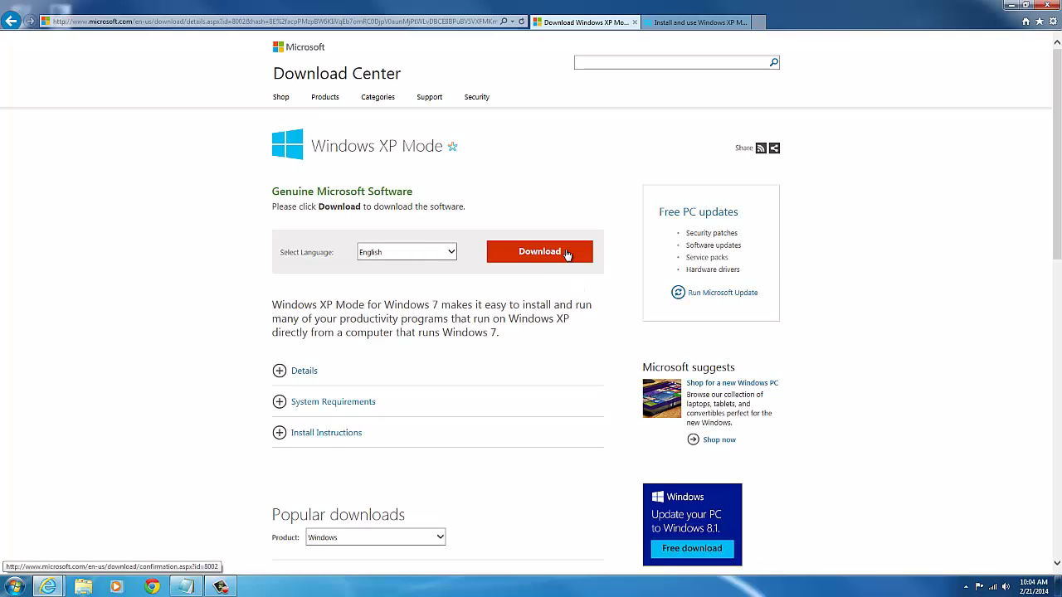
{"action": "left_click", "coordinate": [569, 254]}
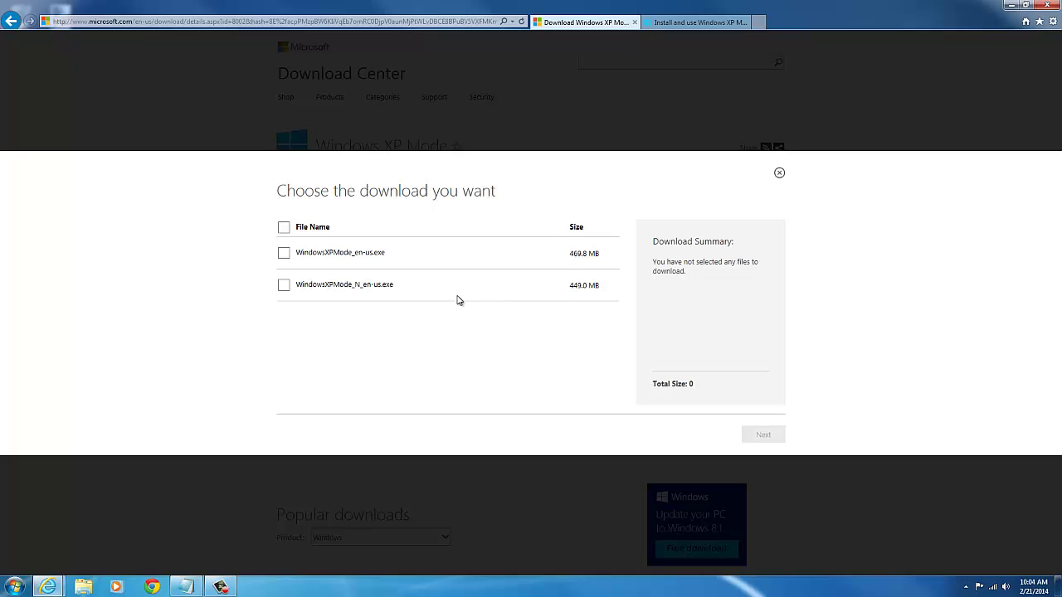
Step: Select WindowsXPMode_en-us.exe, allow the pop-up once, and save the installer
{"action": "left_click", "coordinate": [283, 253]}
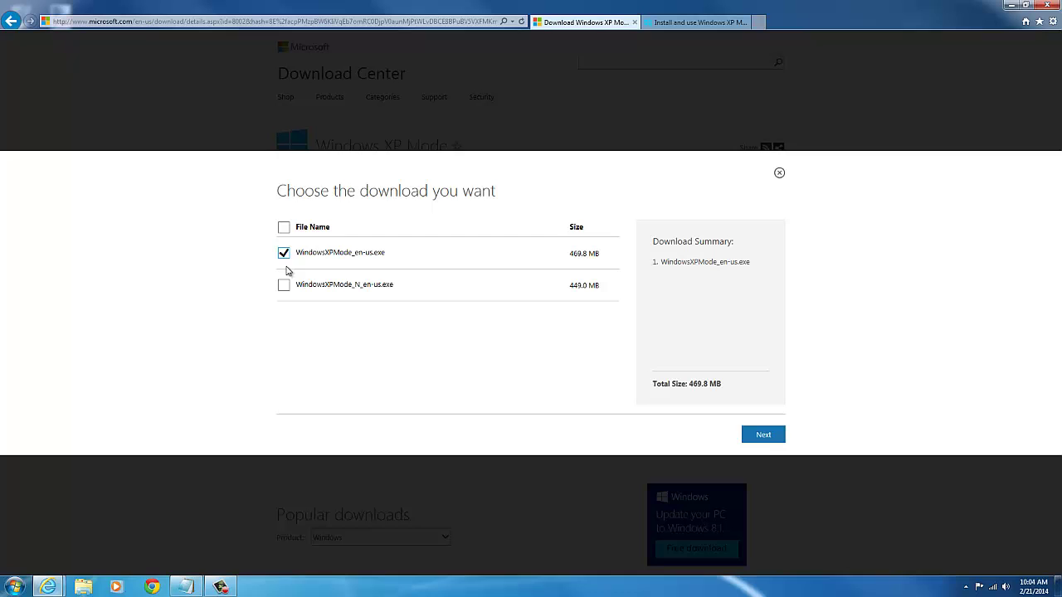
{"action": "left_click", "coordinate": [777, 437]}
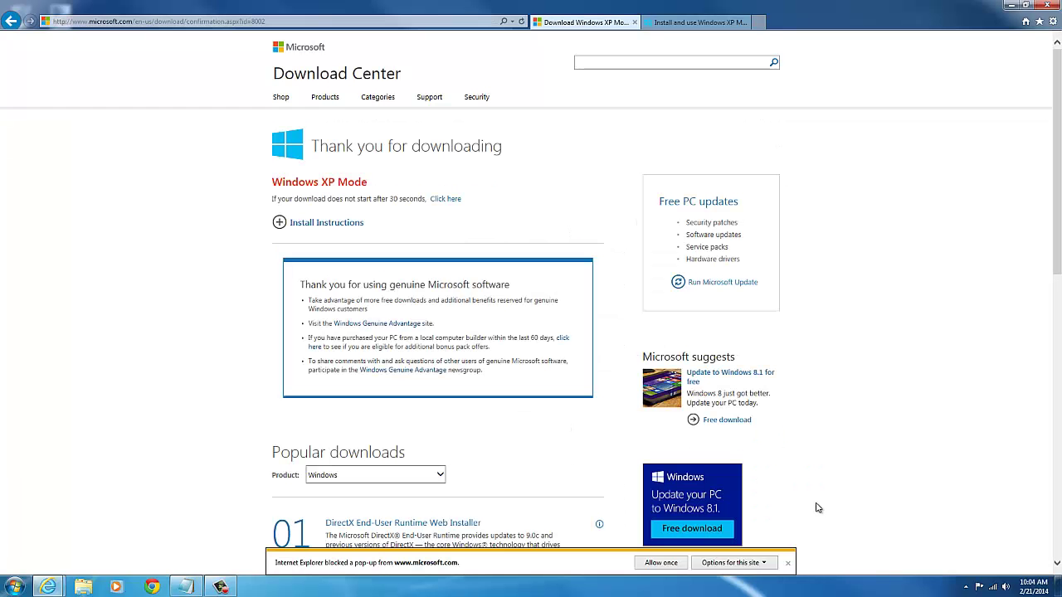
{"action": "left_click", "coordinate": [661, 562]}
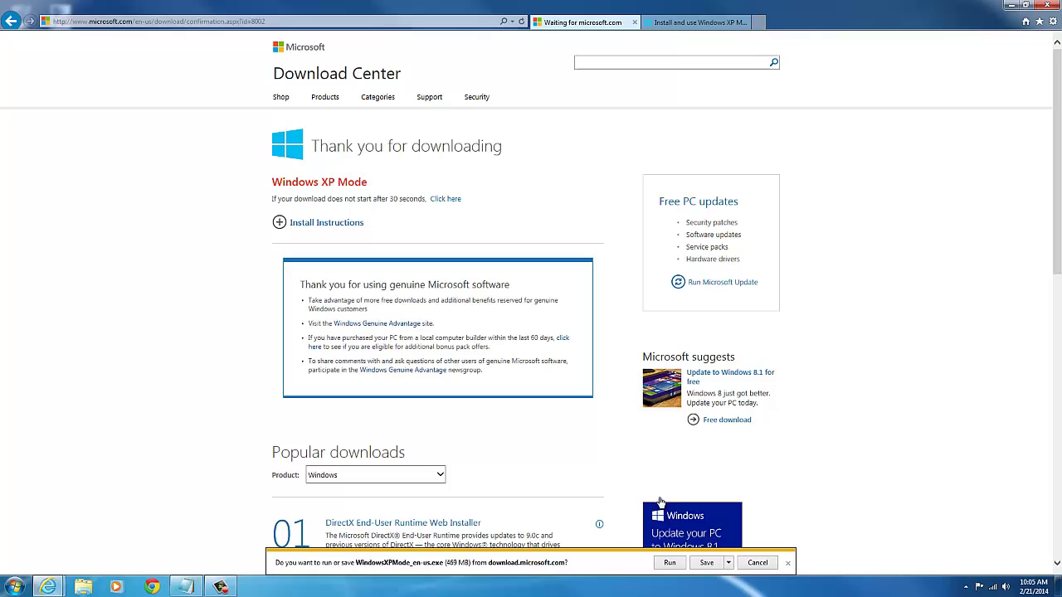
{"action": "left_click", "coordinate": [707, 563]}
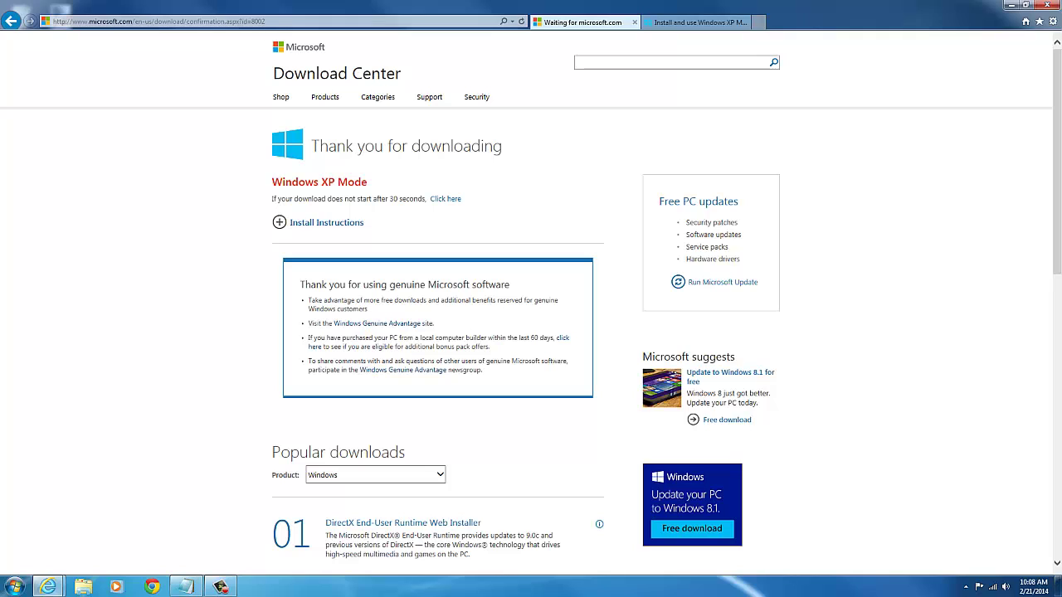
Step: Open Downloads in your user folder and run the WindowsXPMode_en-us installer
{"action": "left_click", "coordinate": [15, 587]}
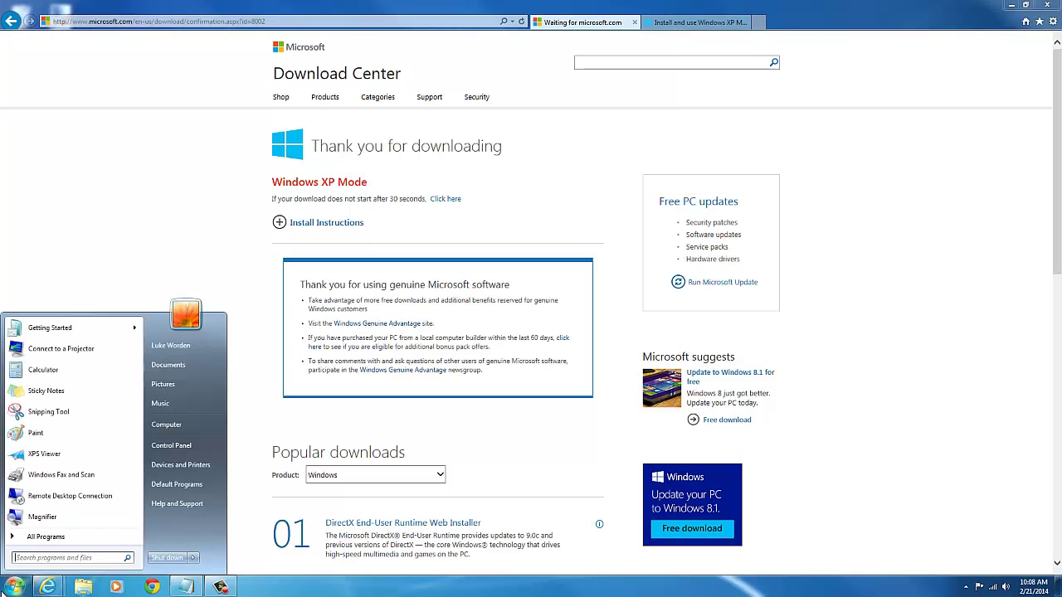
{"action": "left_click", "coordinate": [204, 353]}
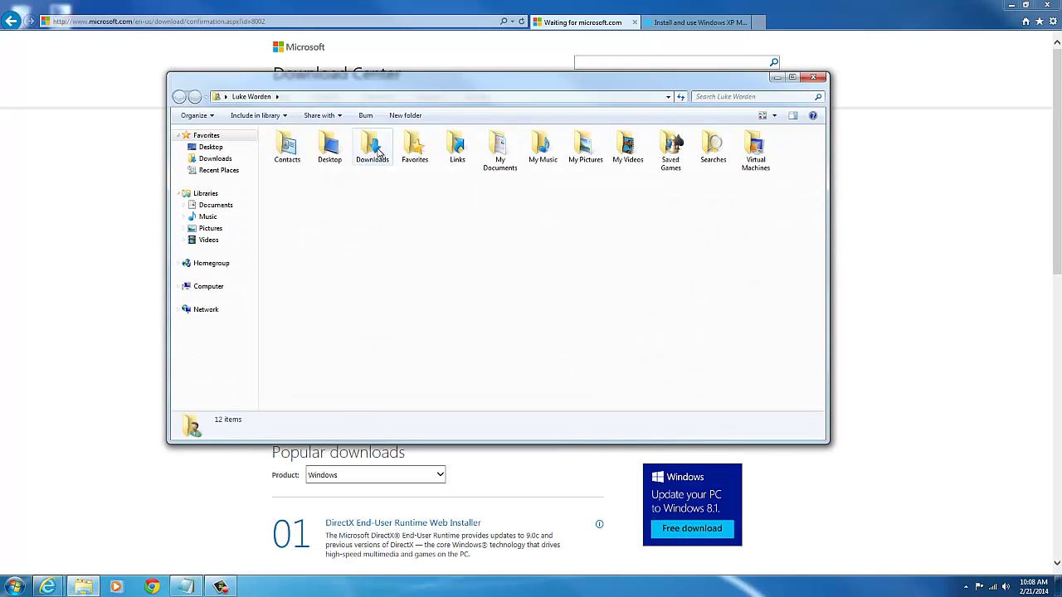
{"action": "double_click", "coordinate": [371, 148]}
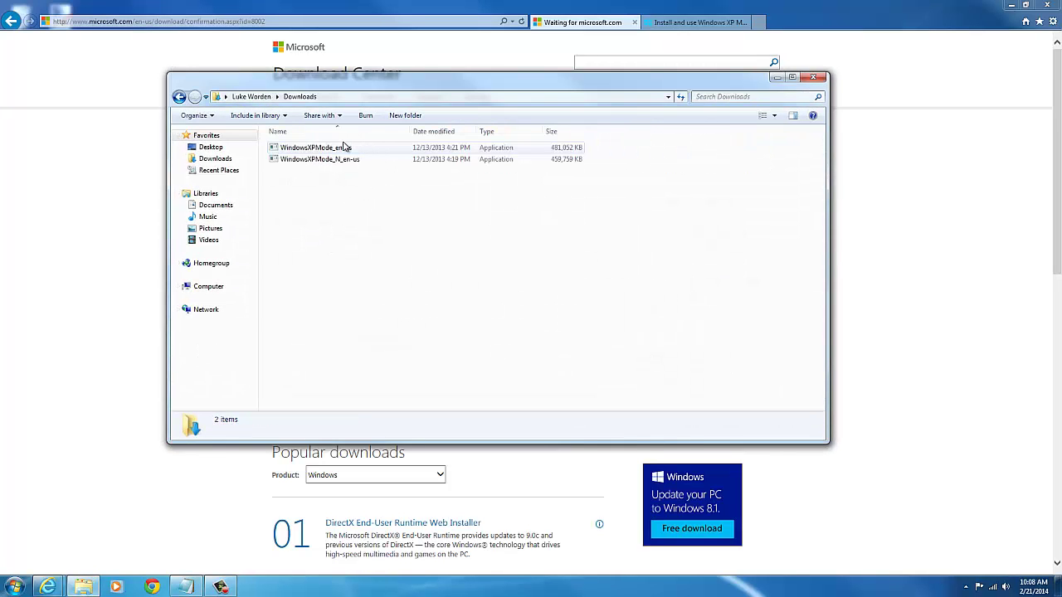
{"action": "double_click", "coordinate": [365, 150]}
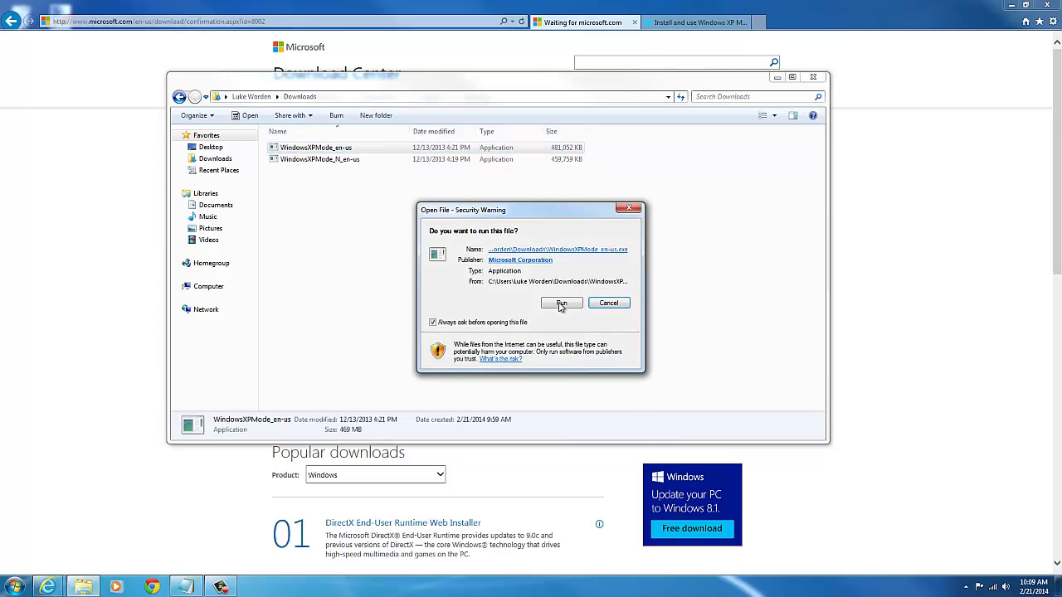
Step: Run the installer, keep the default C:\Program Files\Windows XP Mode location, and launch XP Mode
{"action": "left_click", "coordinate": [561, 303]}
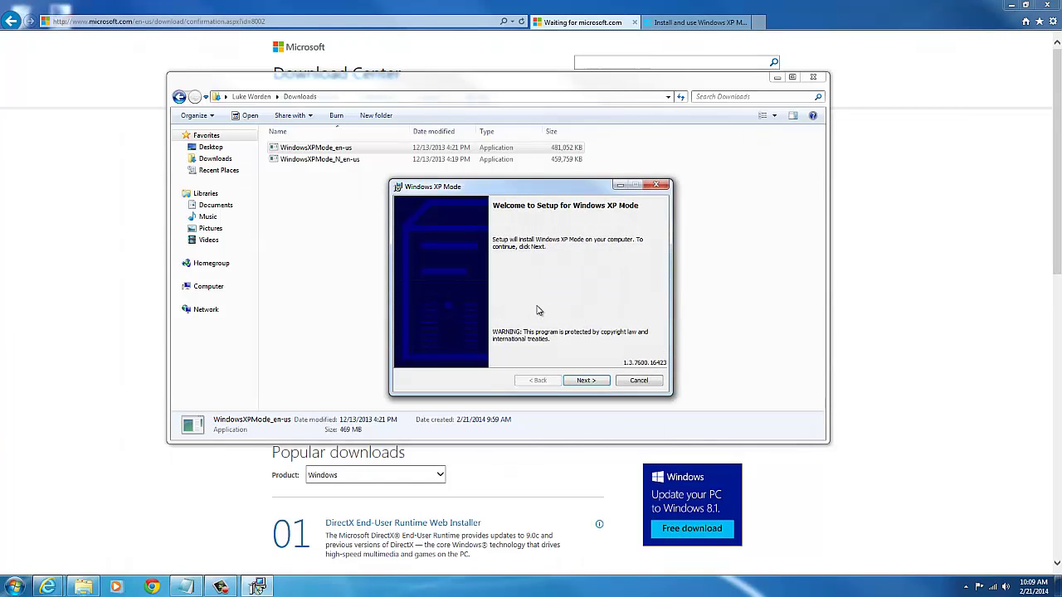
{"action": "left_click", "coordinate": [593, 381]}
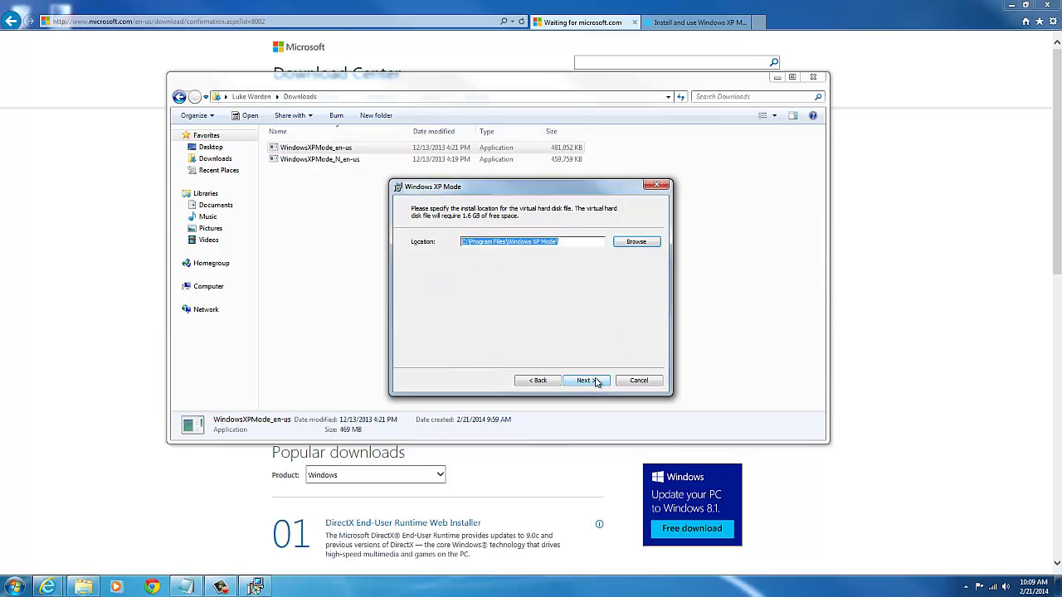
{"action": "left_click", "coordinate": [579, 381]}
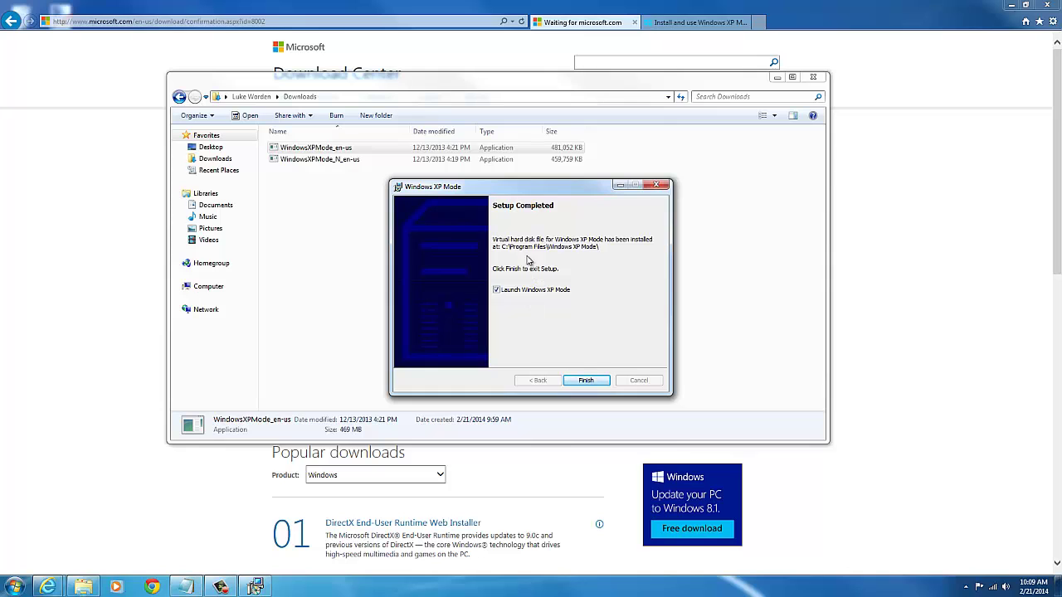
{"action": "left_click", "coordinate": [584, 379]}
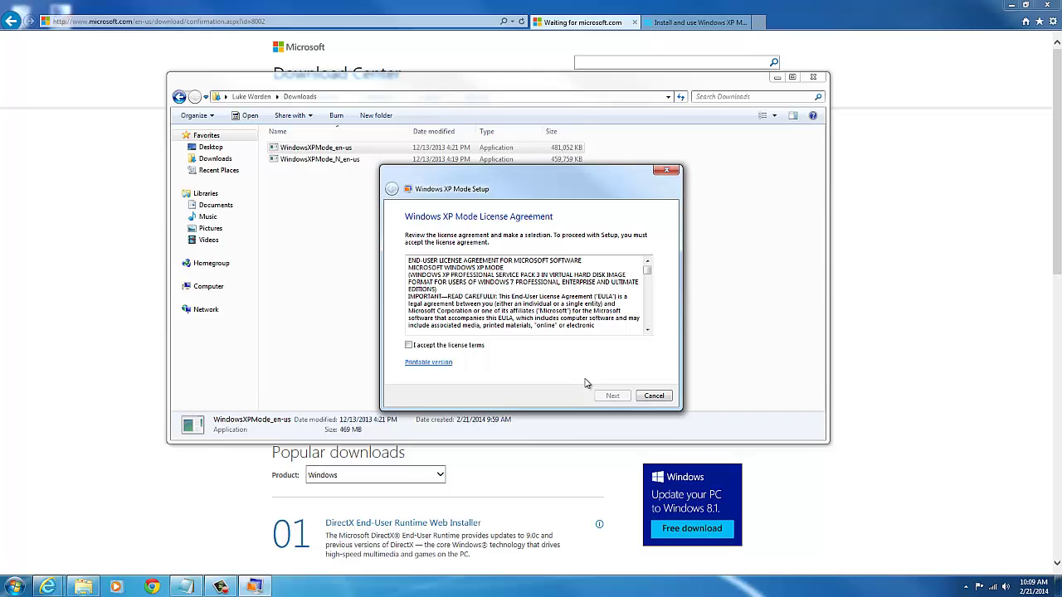
Step: Accept the license terms, enter and confirm the XP Mode password, and enable Automatic Updates
{"action": "left_click", "coordinate": [409, 345]}
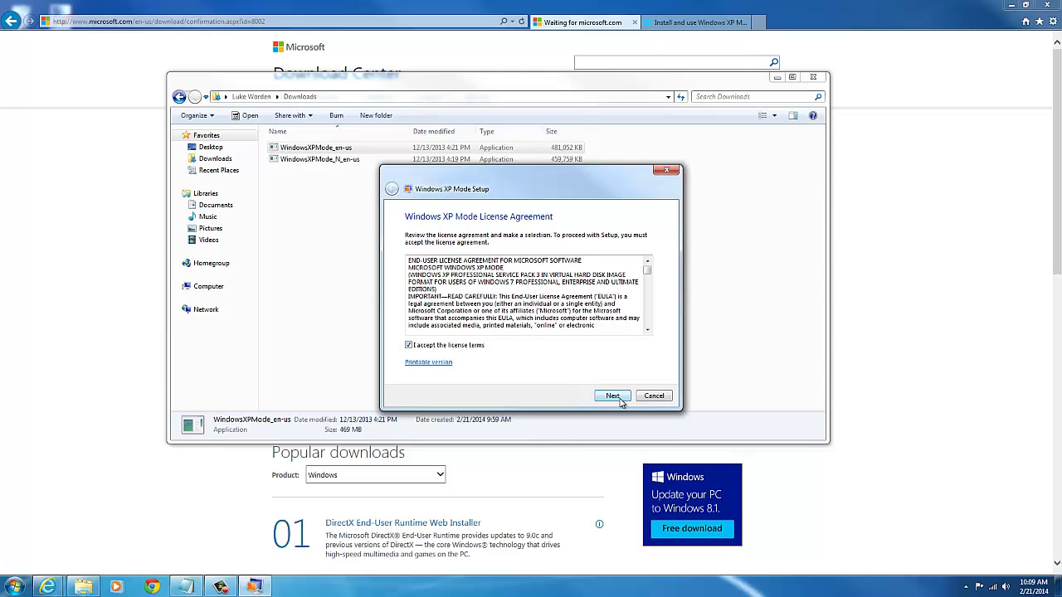
{"action": "left_click", "coordinate": [619, 398]}
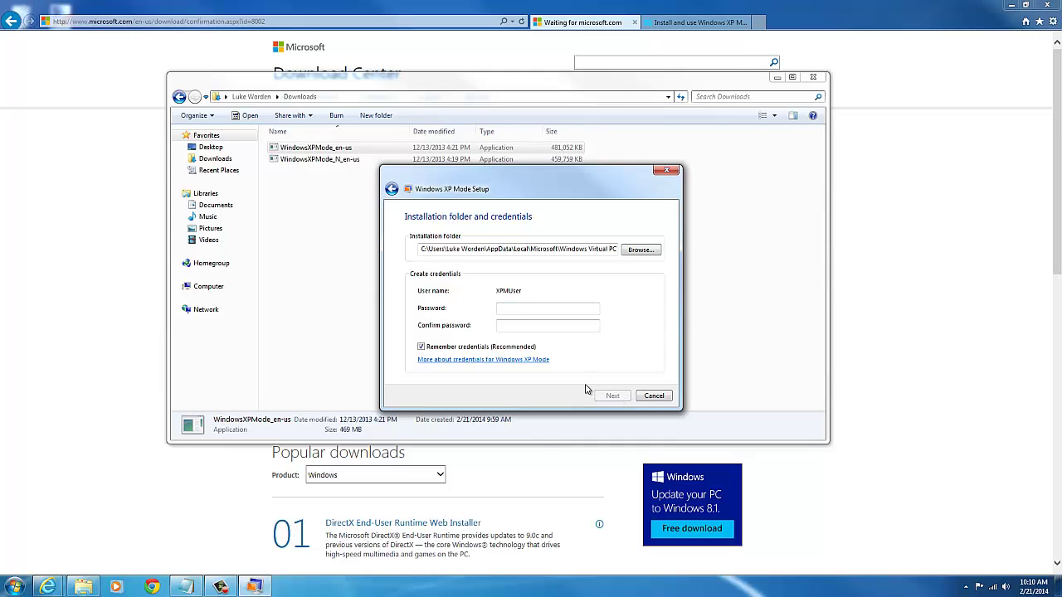
{"action": "left_click", "coordinate": [504, 310]}
{"action": "key", "text": "Tab"}
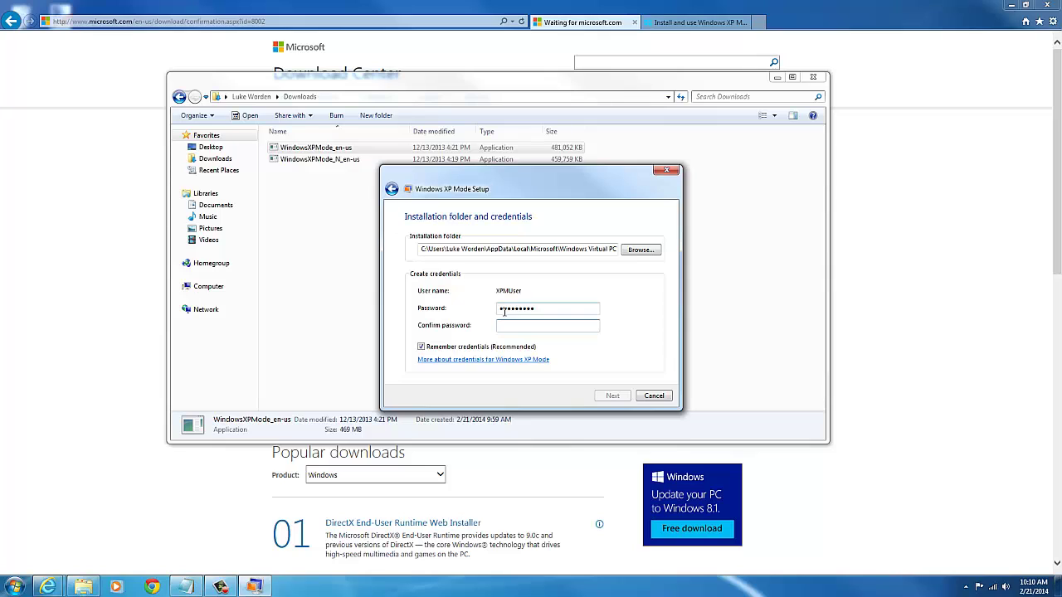
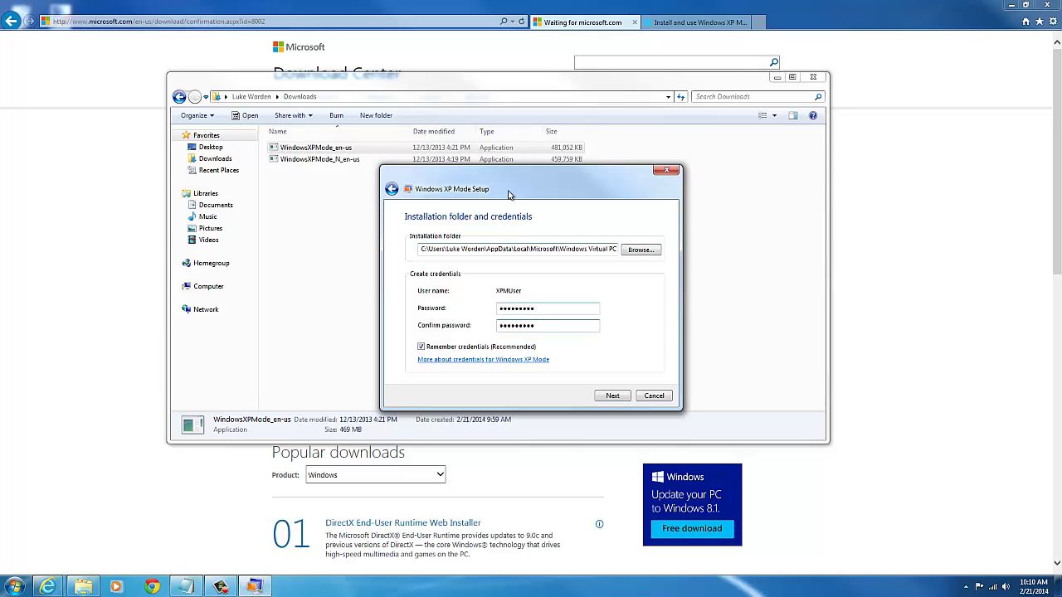
{"action": "left_click", "coordinate": [612, 396]}
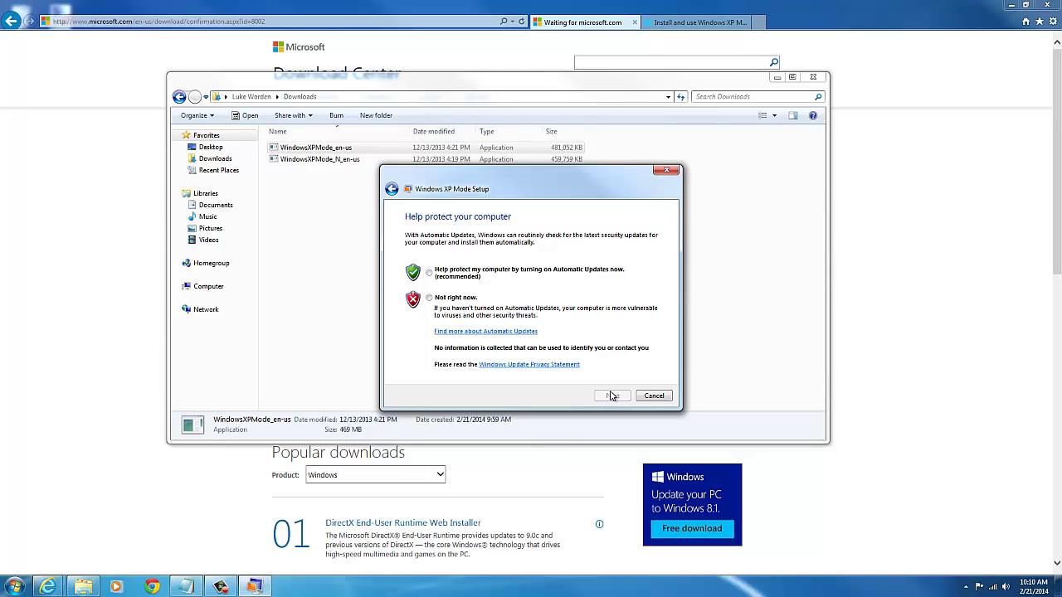
{"action": "left_click", "coordinate": [445, 274]}
{"action": "left_click", "coordinate": [615, 399]}
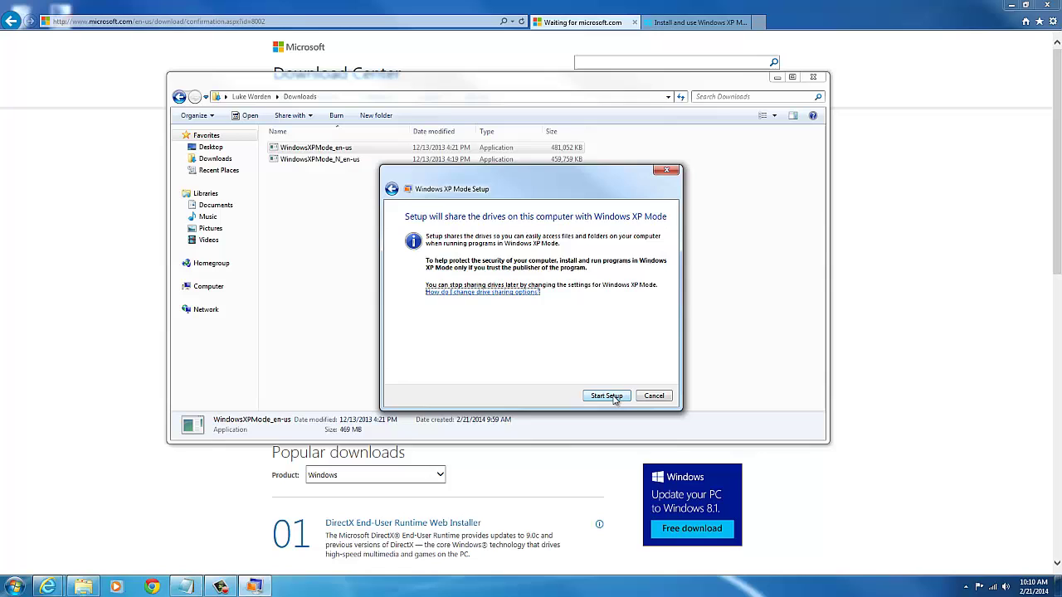
Step: Start the Windows XP Mode setup and let it boot to the XP desktop
{"action": "left_click", "coordinate": [606, 396]}
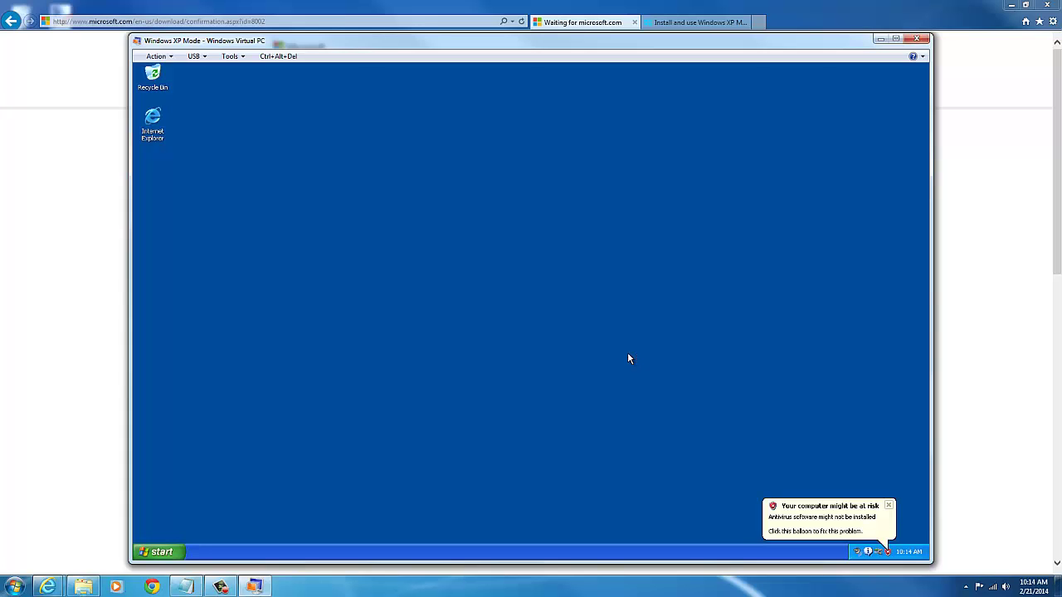
Step: Close the Windows XP Mode window and reveal the Windows 7 desktop with Show desktop
{"action": "left_click", "coordinate": [921, 41]}
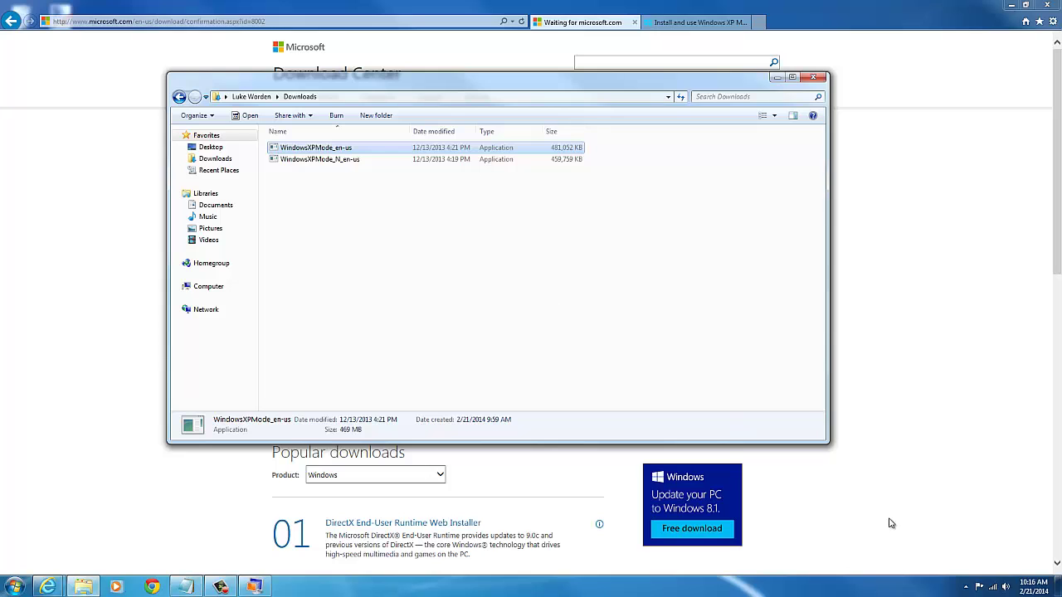
{"action": "left_click", "coordinate": [1056, 587]}
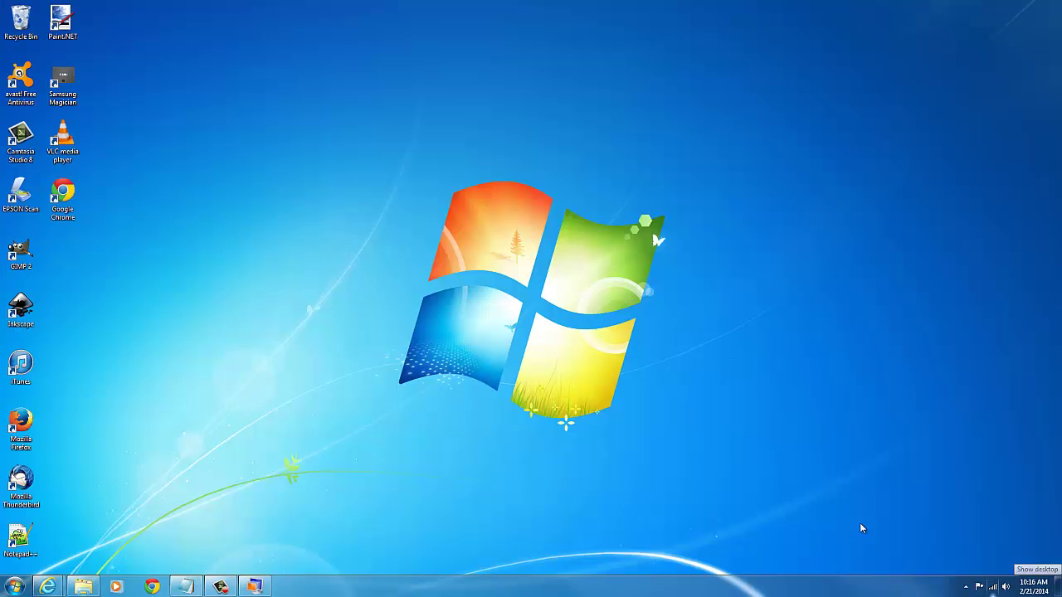